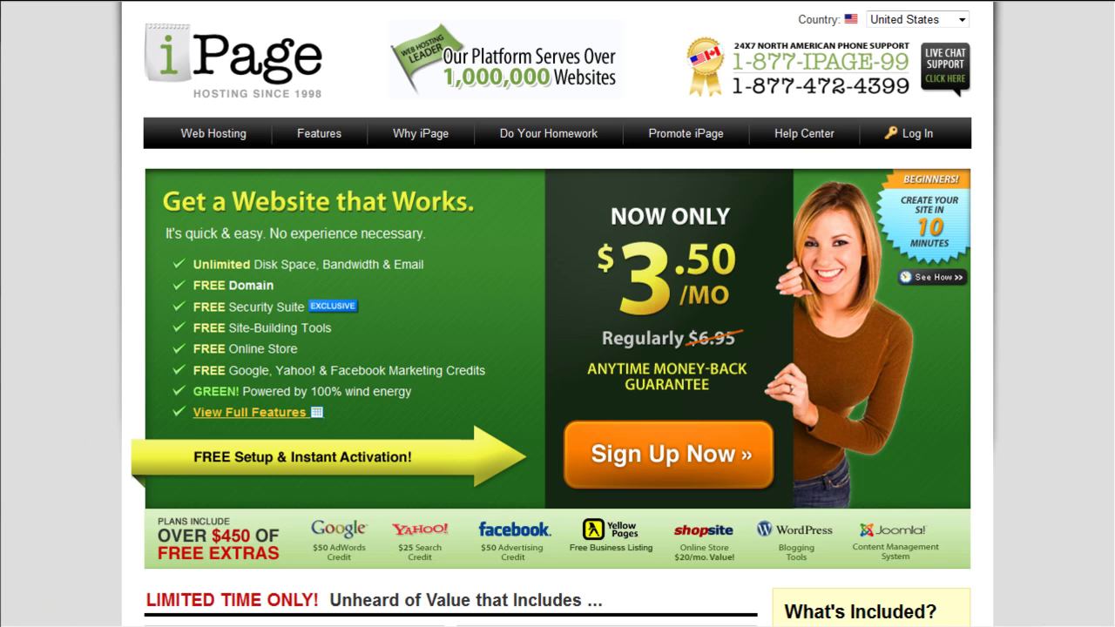
# Begin hosting sign-up, choosing to transfer the existing domain whbdemo.com, and continue to billing
pyautogui.click(646, 470)
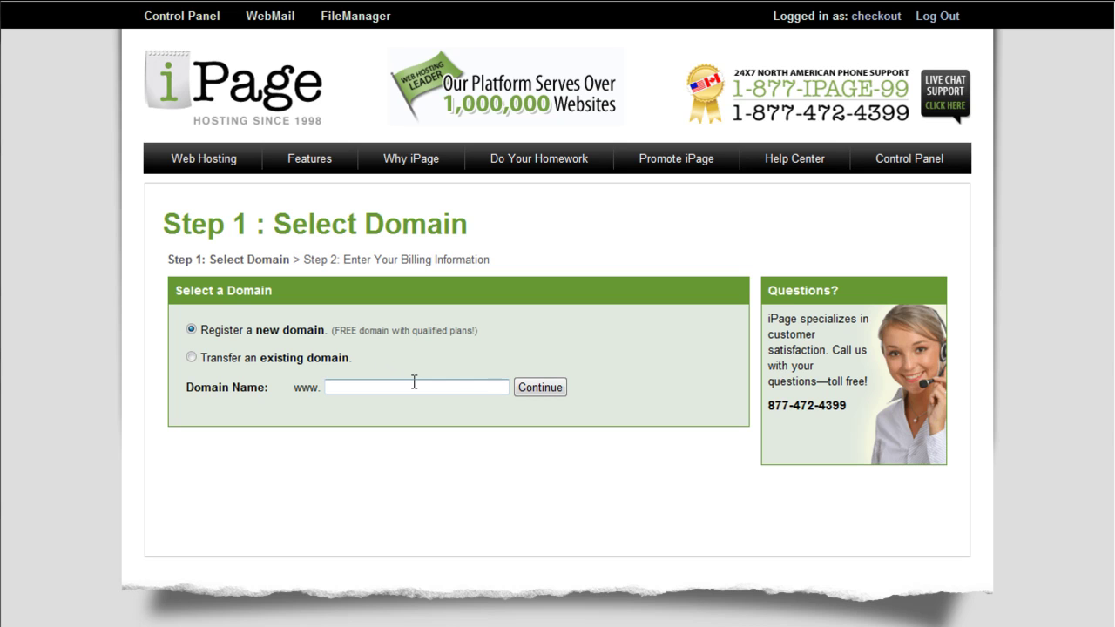
pyautogui.click(416, 384)
pyautogui.click(191, 358)
pyautogui.click(358, 392)
pyautogui.write('whbdemo.com')
pyautogui.click(521, 392)
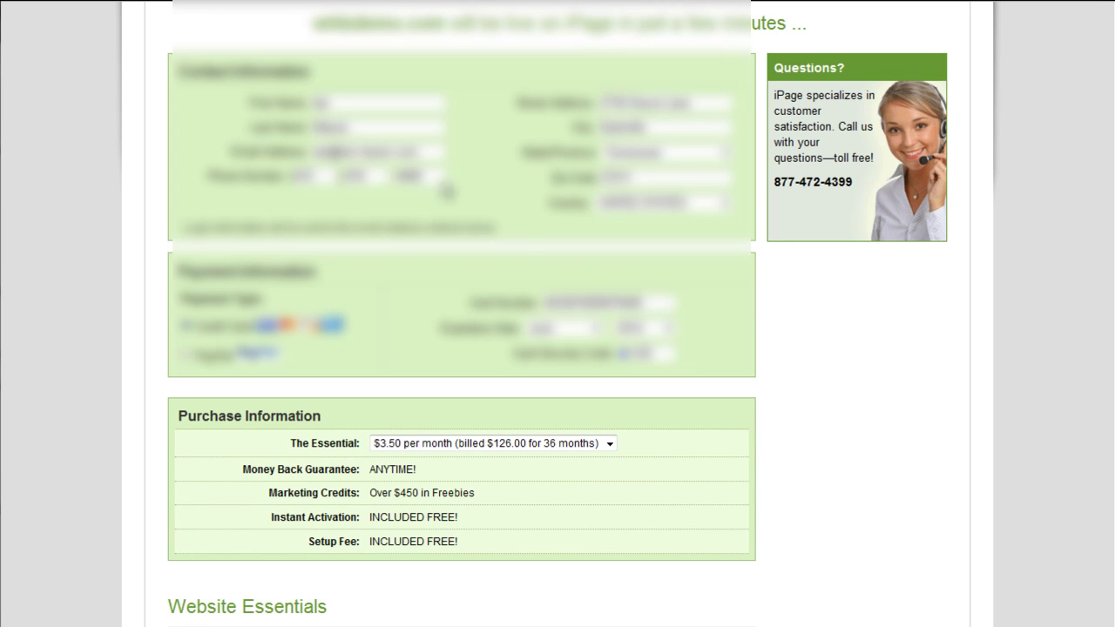
# Set The Essential plan term to $5.50 per month, billed $66 for 12 months
pyautogui.scroll(-5, 898, 306)
pyautogui.click(488, 46)
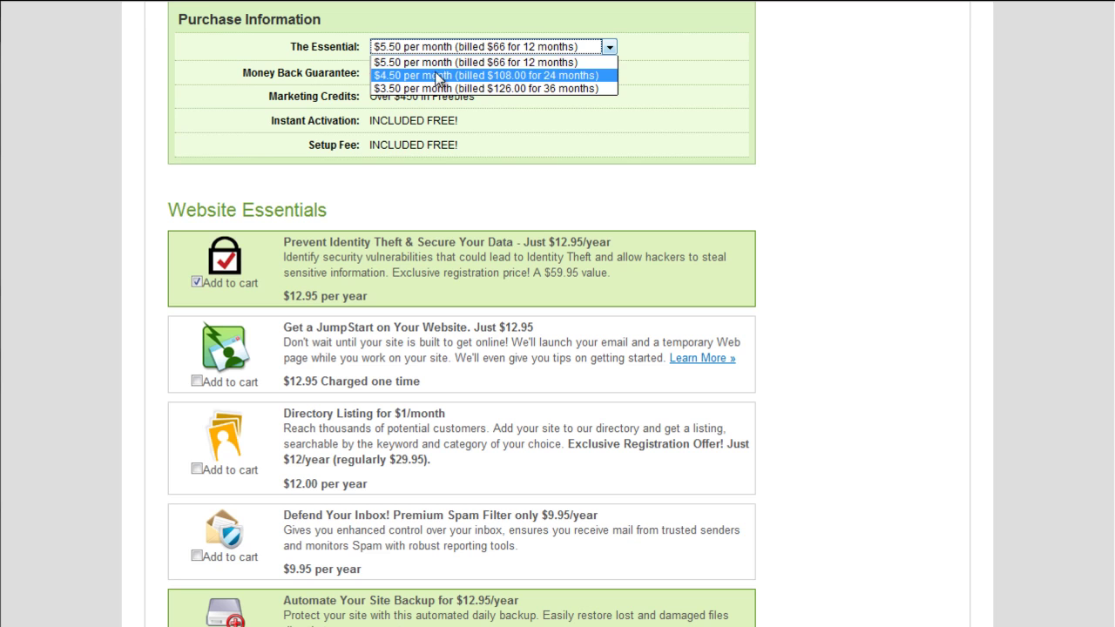
pyautogui.click(351, 65)
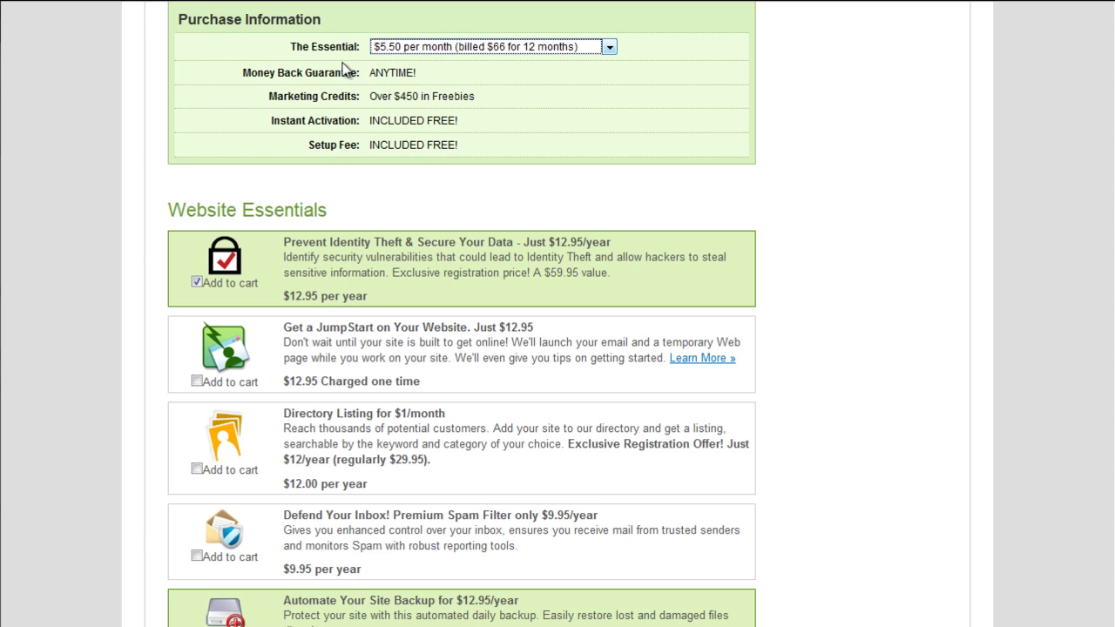
pyautogui.click(475, 49)
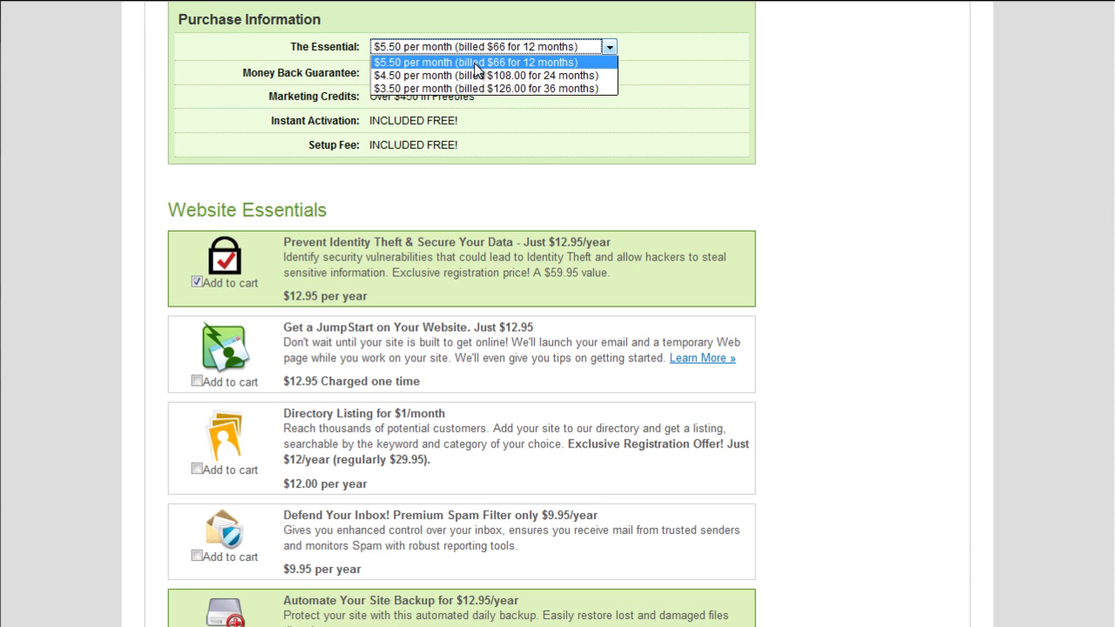
pyautogui.click(427, 63)
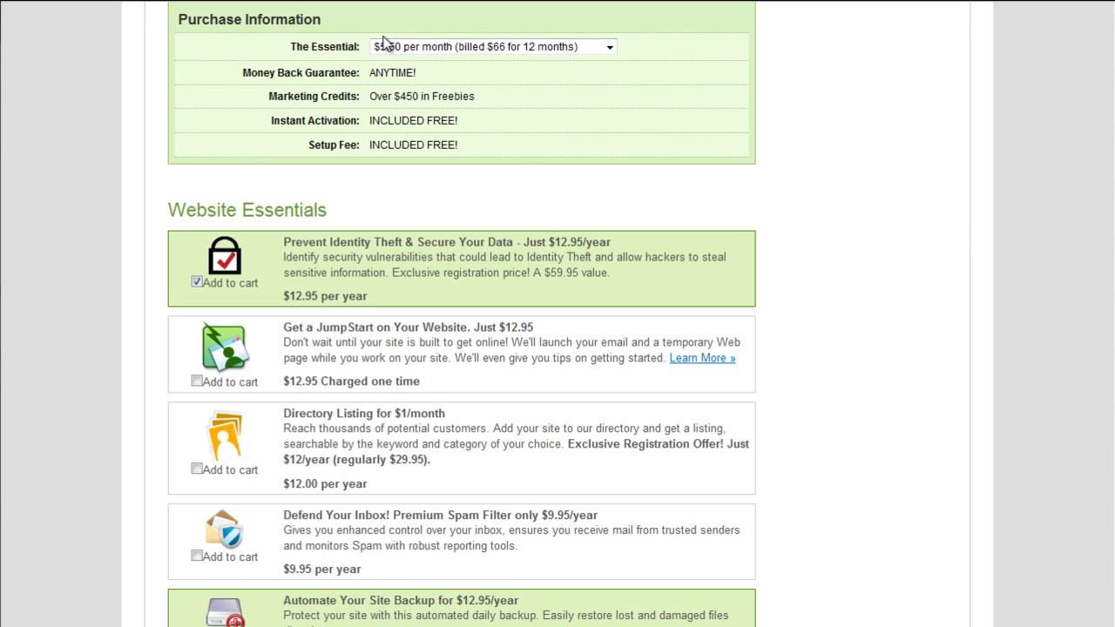
pyautogui.click(394, 46)
pyautogui.click(403, 48)
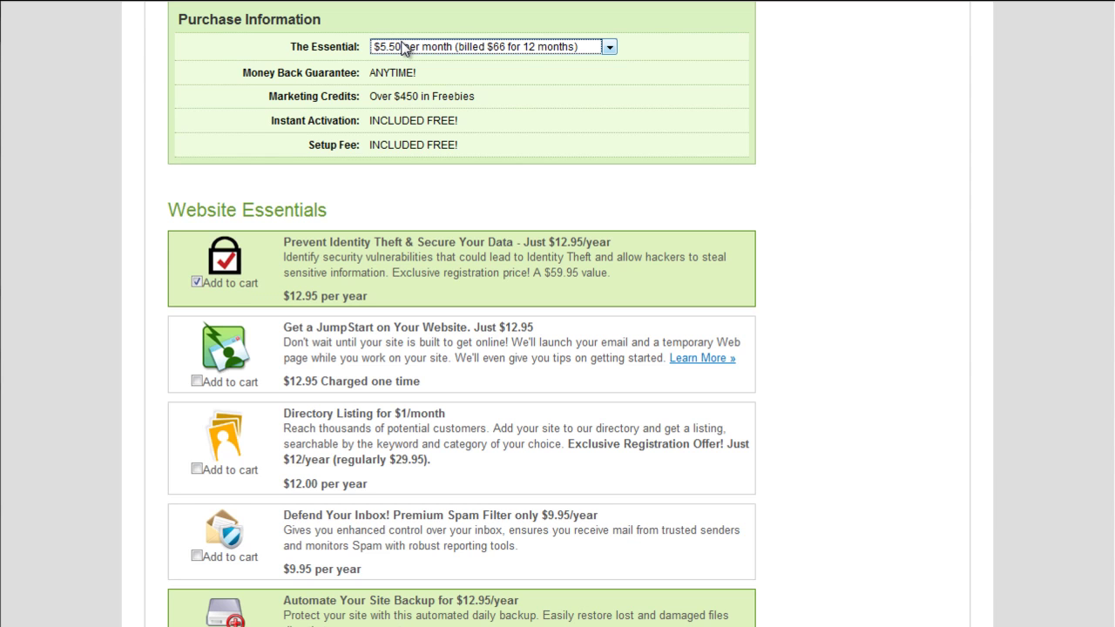
# Highlight the Included Free rows, the Over $450 in Freebies credit, and the setup fee rows
pyautogui.click(466, 92)
pyautogui.moveTo(476, 143)
pyautogui.mouseDown()
pyautogui.moveTo(349, 120)
pyautogui.moveTo(366, 144)
pyautogui.moveTo(473, 143)
pyautogui.mouseUp()
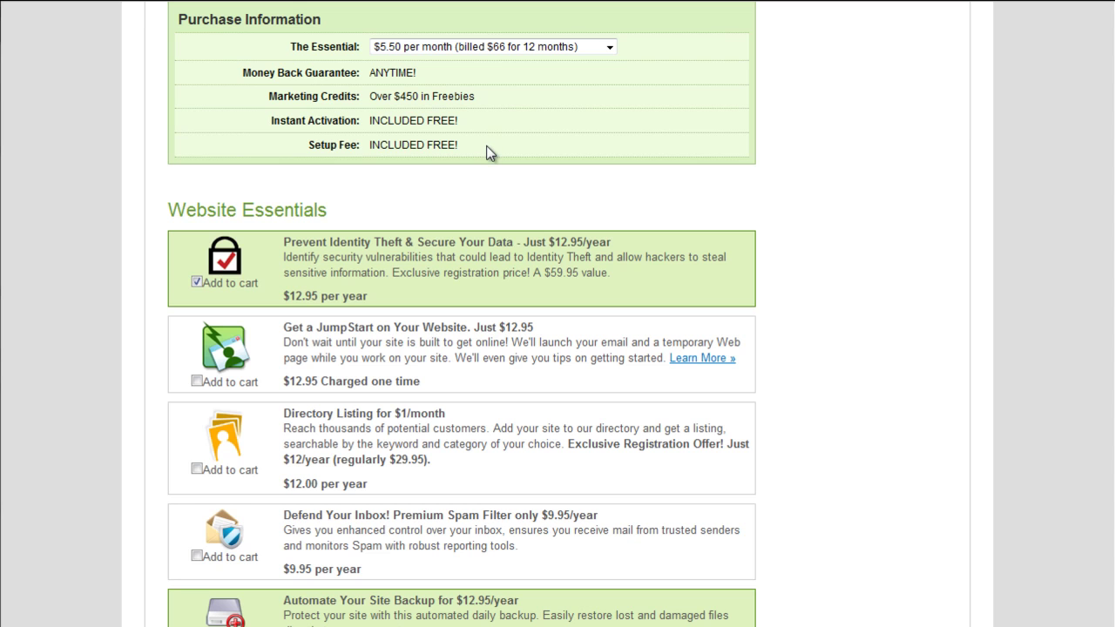
pyautogui.moveTo(486, 146); pyautogui.dragTo(543, 152)
pyautogui.moveTo(252, 122); pyautogui.dragTo(542, 142)
pyautogui.moveTo(523, 98); pyautogui.dragTo(386, 95)
pyautogui.moveTo(496, 145)
pyautogui.mouseDown()
pyautogui.moveTo(440, 120)
pyautogui.moveTo(265, 122)
pyautogui.moveTo(535, 144)
pyautogui.moveTo(317, 125)
pyautogui.moveTo(373, 130)
pyautogui.moveTo(299, 107)
pyautogui.moveTo(501, 147)
pyautogui.moveTo(329, 126)
pyautogui.moveTo(497, 146)
pyautogui.mouseUp()
pyautogui.click(493, 158)
pyautogui.scroll(-1, 521, 160)
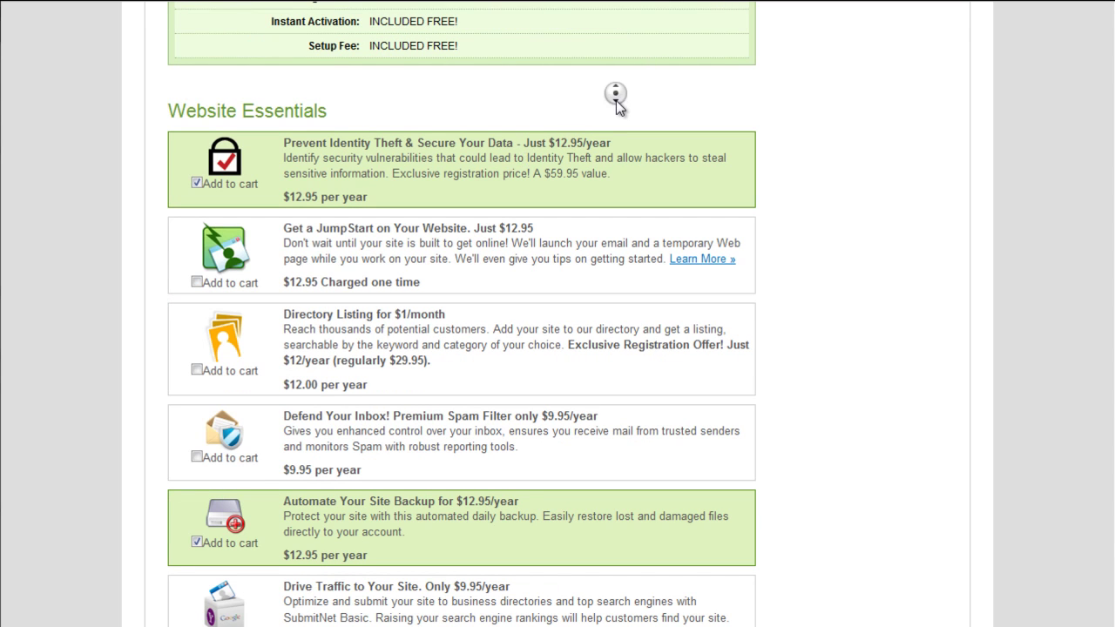
pyautogui.moveTo(490, 46); pyautogui.dragTo(279, 55)
pyautogui.click(279, 55)
pyautogui.moveTo(529, 47); pyautogui.dragTo(572, 41)
pyautogui.click(297, 46)
pyautogui.click(575, 41)
pyautogui.scroll(-2, 620, 126)
pyautogui.middleClick(640, 142)
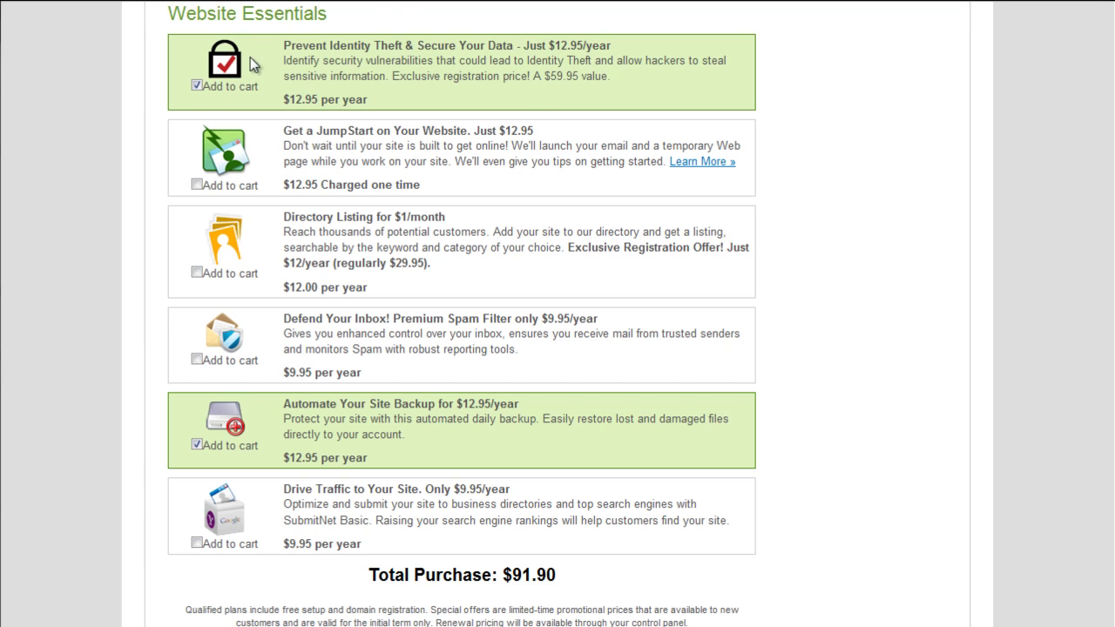
# Remove Prevent Identity Theft and add the $12/year Directory Listing, making the total $90.95
pyautogui.click(198, 84)
pyautogui.click(197, 272)
pyautogui.moveTo(450, 218); pyautogui.dragTo(403, 218)
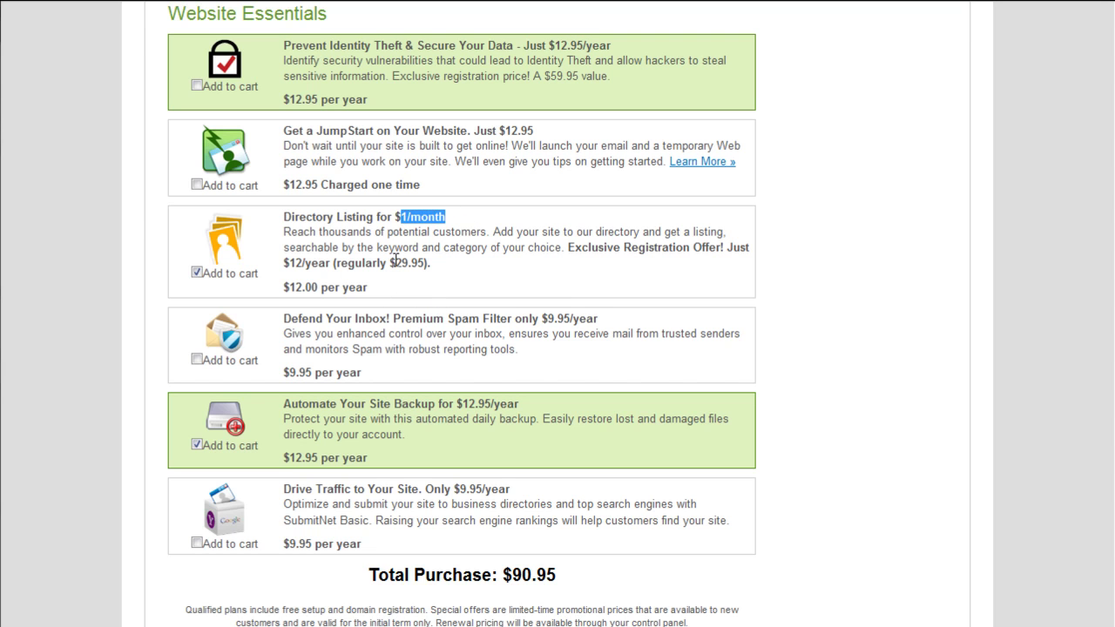
pyautogui.click(411, 300)
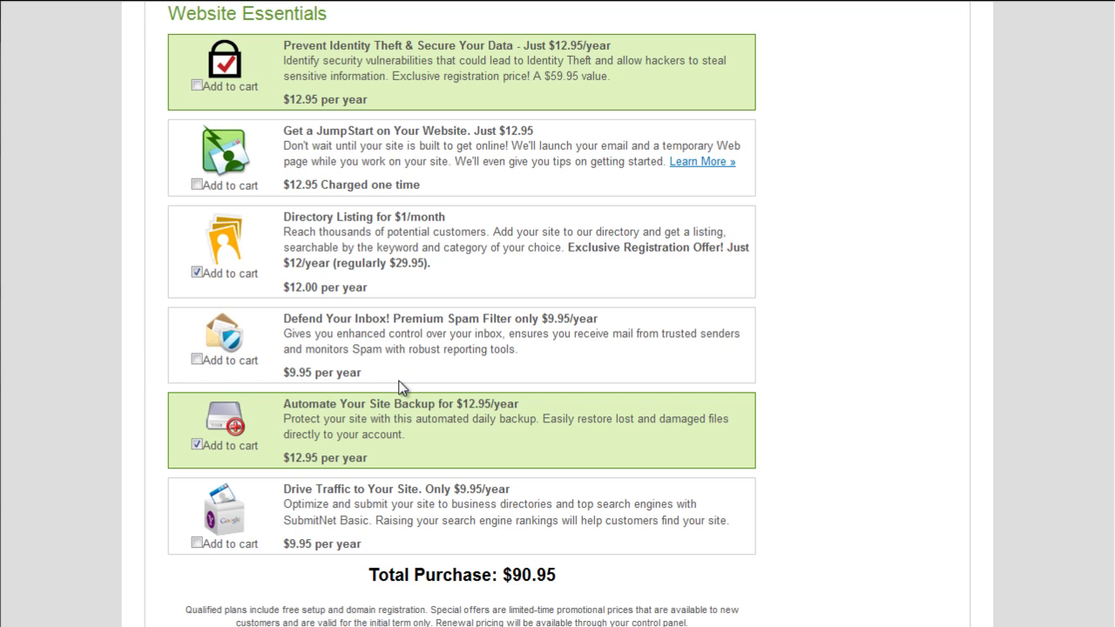
pyautogui.click(197, 359)
pyautogui.click(197, 359)
pyautogui.scroll(-2, 375, 372)
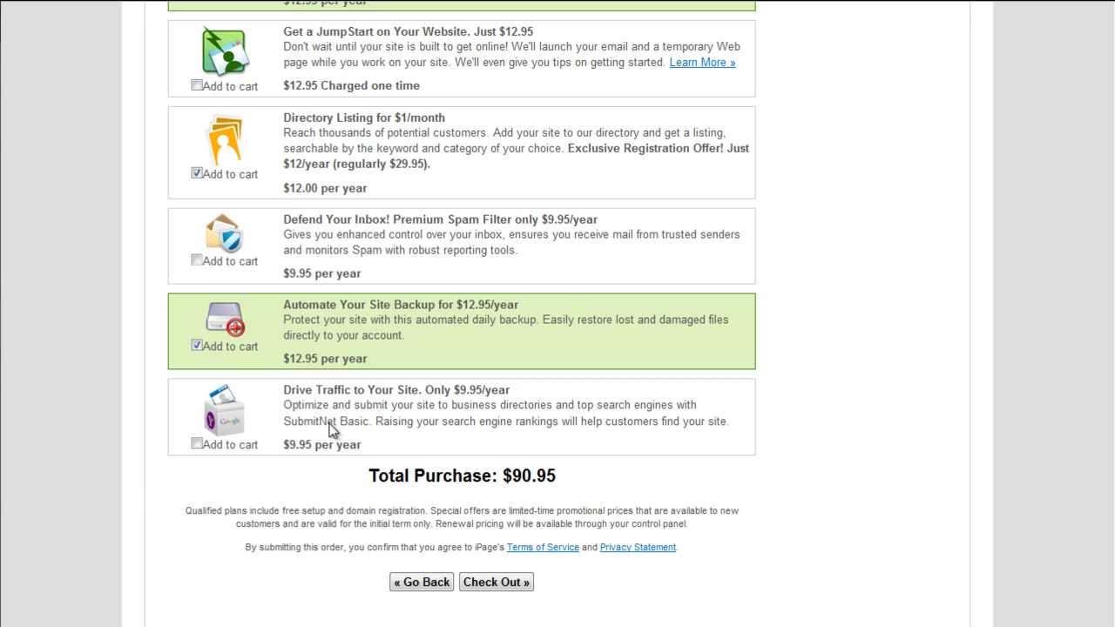
pyautogui.scroll(-1, 458, 500)
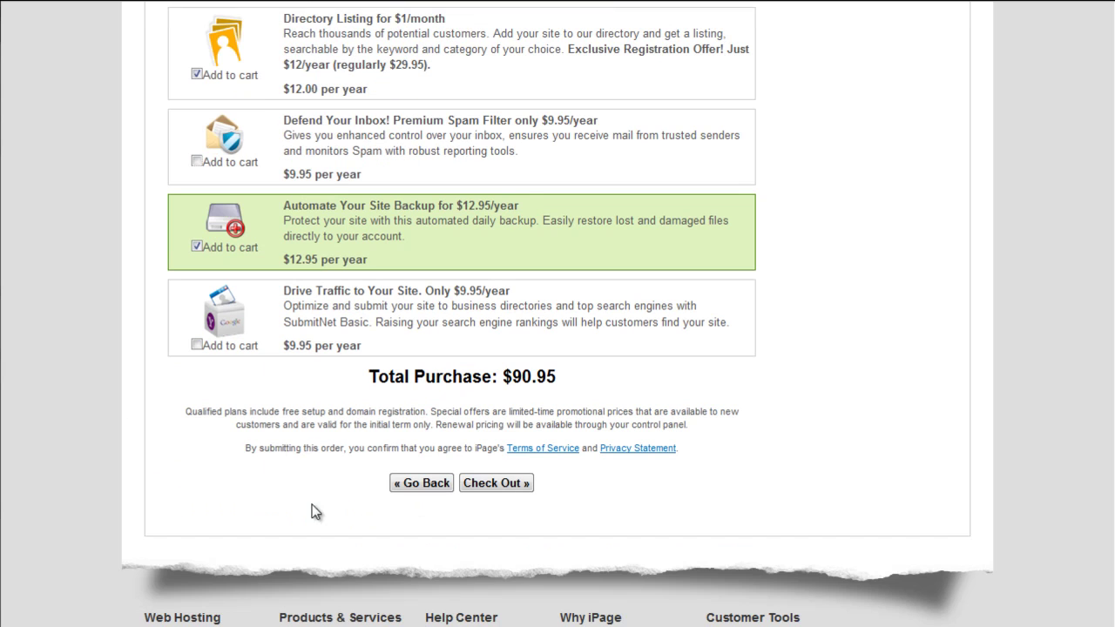
# Submit the order and review the search engine traffic upgrade offer
pyautogui.click(501, 485)
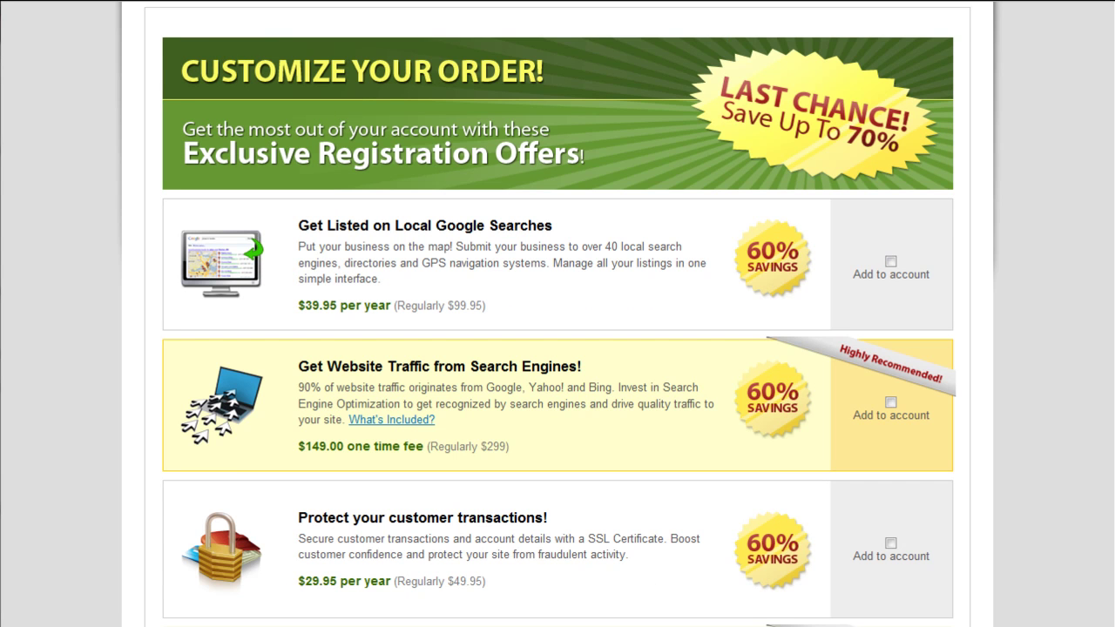
pyautogui.scroll(-3, 462, 102)
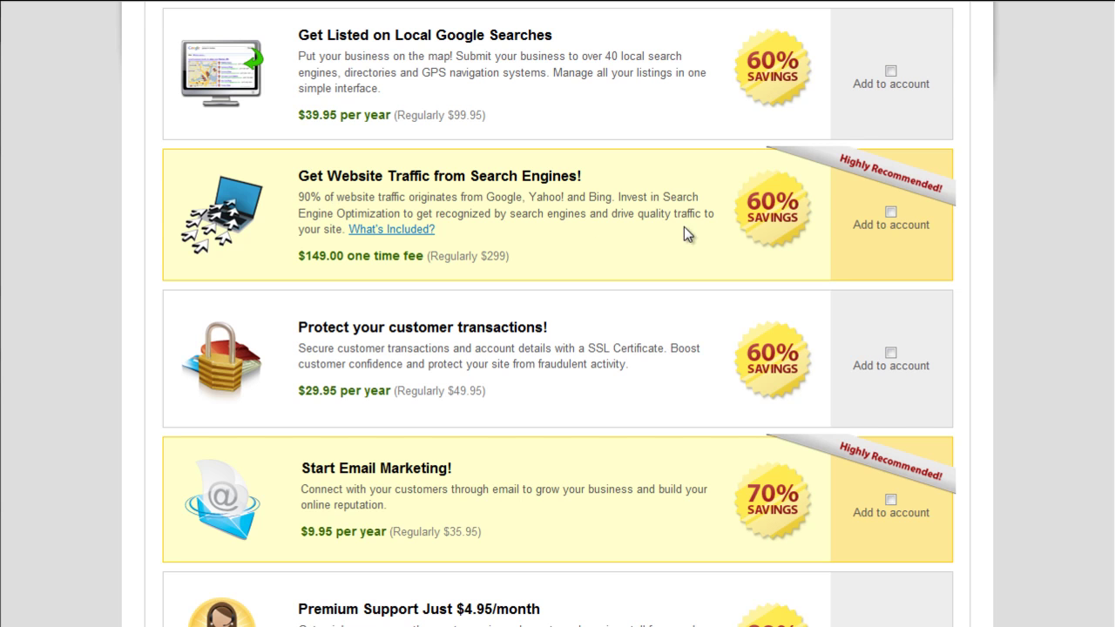
pyautogui.moveTo(680, 256); pyautogui.dragTo(521, 250)
pyautogui.click(550, 255)
pyautogui.middleClick(592, 247)
pyautogui.scroll(-3, 611, 244)
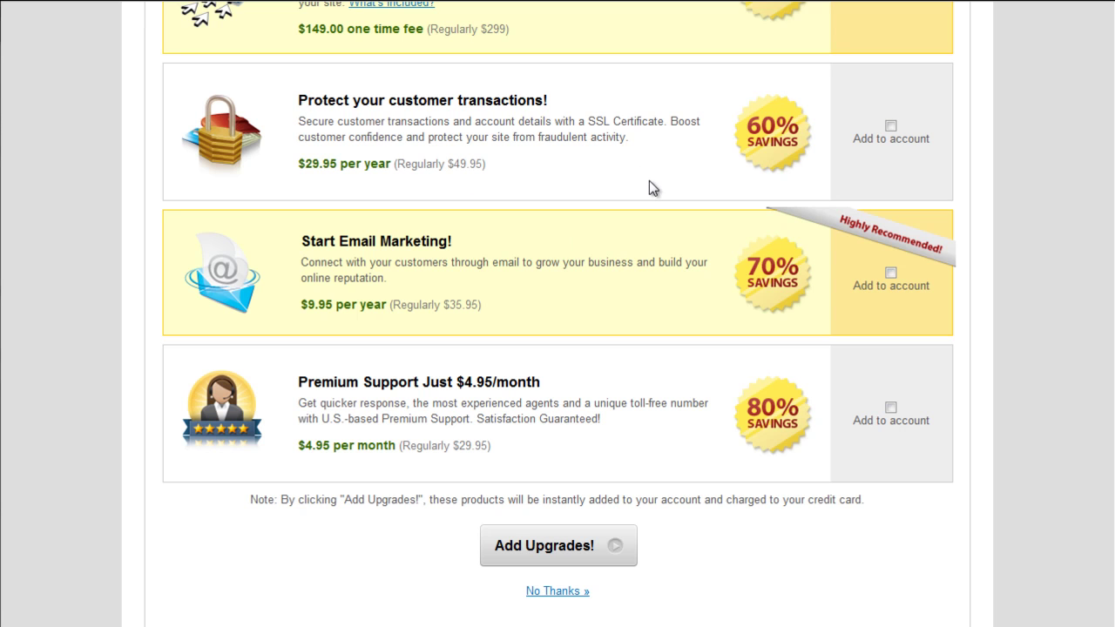
# Look over the SSL certificate and Start Email Marketing upgrade offers
pyautogui.moveTo(627, 174); pyautogui.dragTo(324, 101)
pyautogui.click(554, 146)
pyautogui.moveTo(522, 307); pyautogui.dragTo(303, 250)
pyautogui.click(348, 279)
pyautogui.moveTo(479, 306); pyautogui.dragTo(336, 259)
pyautogui.click(352, 264)
# Add the $4.95/month Premium Support upgrade and confirm the upgrades to complete the order
pyautogui.moveTo(308, 403); pyautogui.dragTo(480, 422)
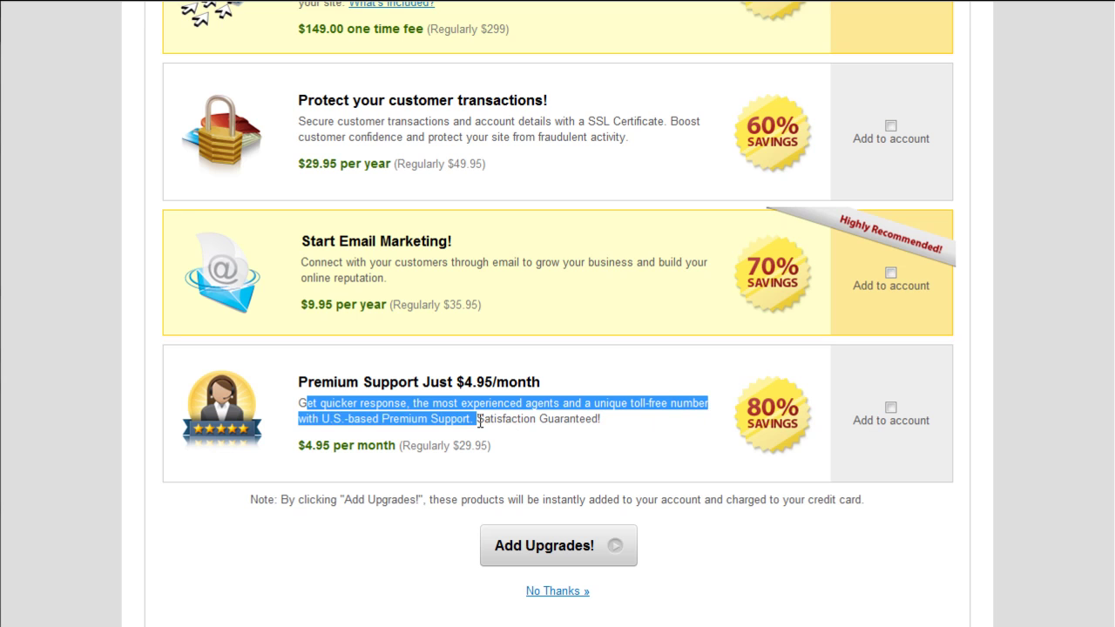
pyautogui.click(672, 433)
pyautogui.click(891, 407)
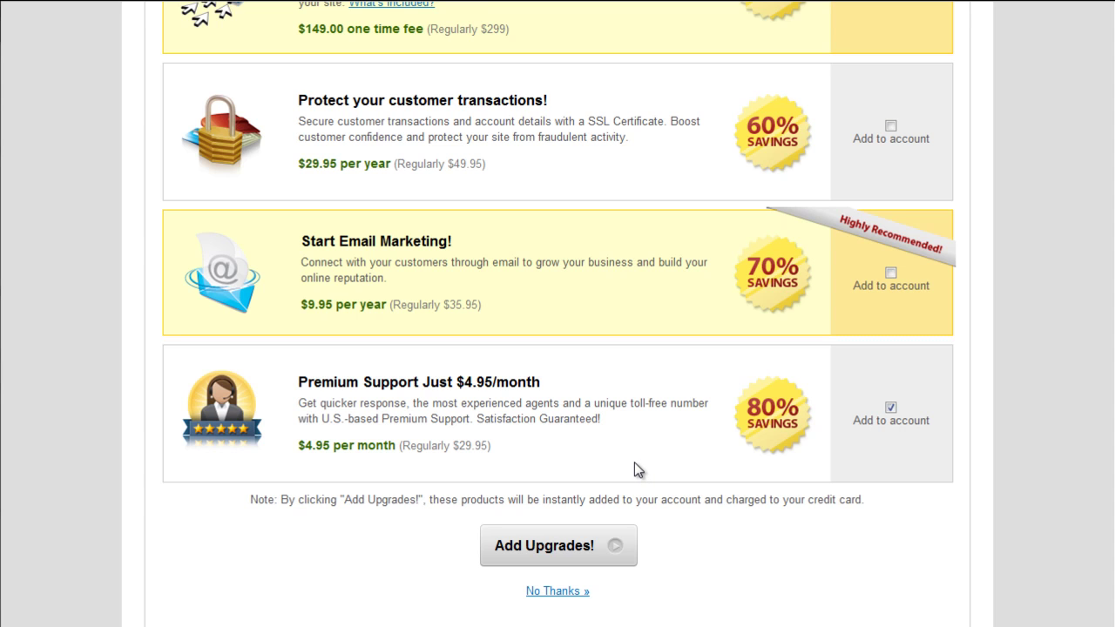
pyautogui.click(552, 543)
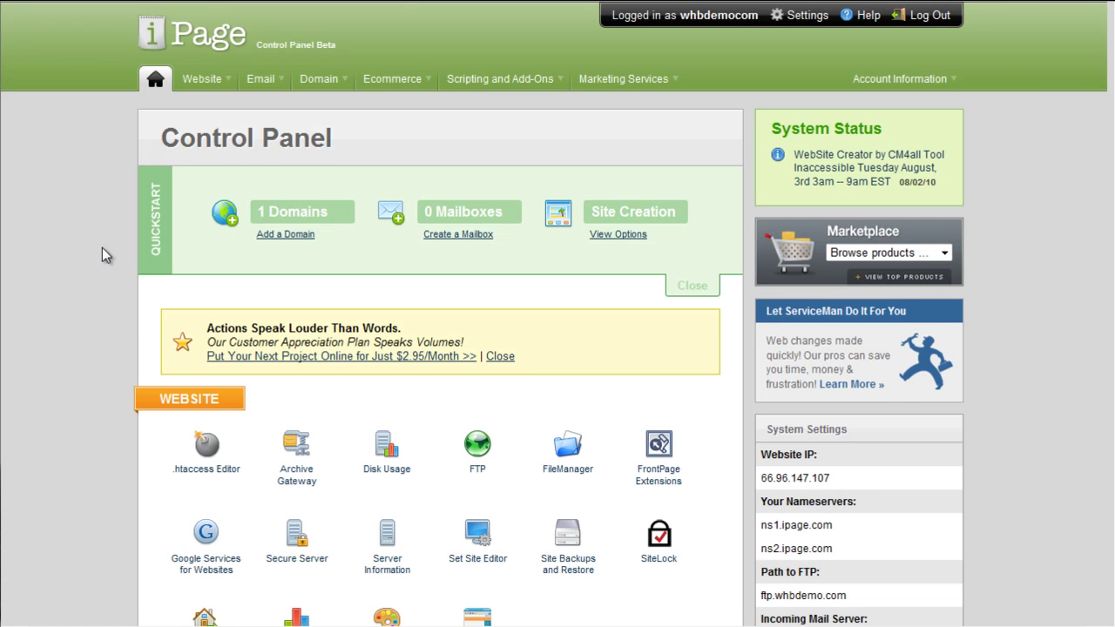
# Enter the Control Panel and preview the site's 'under development' page via View My Website
pyautogui.middleClick(96, 197)
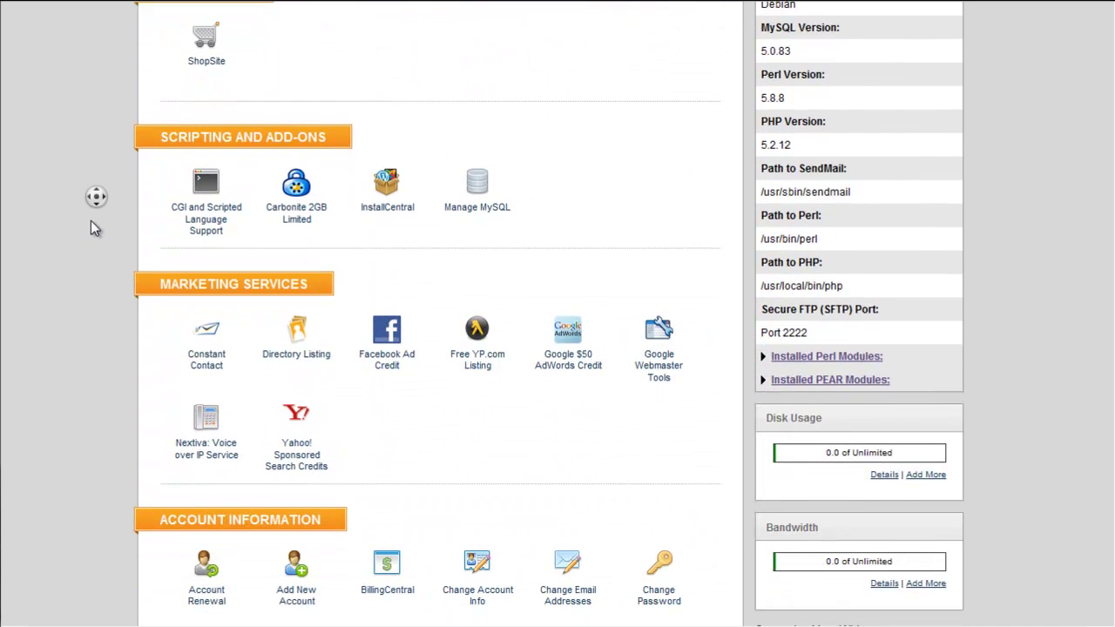
pyautogui.click(132, 204)
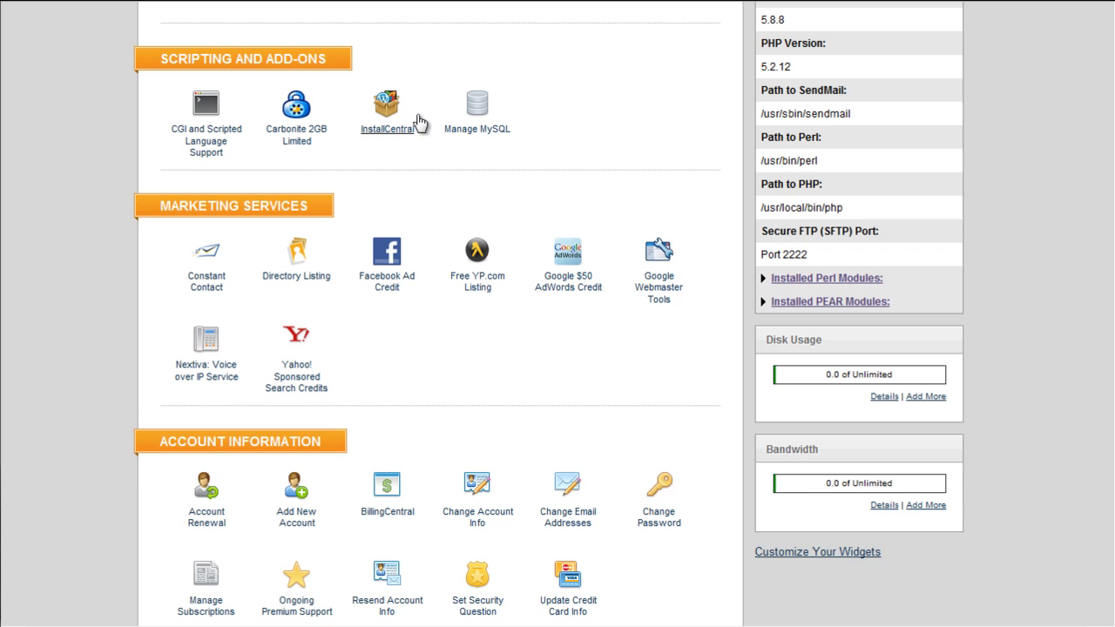
pyautogui.scroll(6, 413, 131)
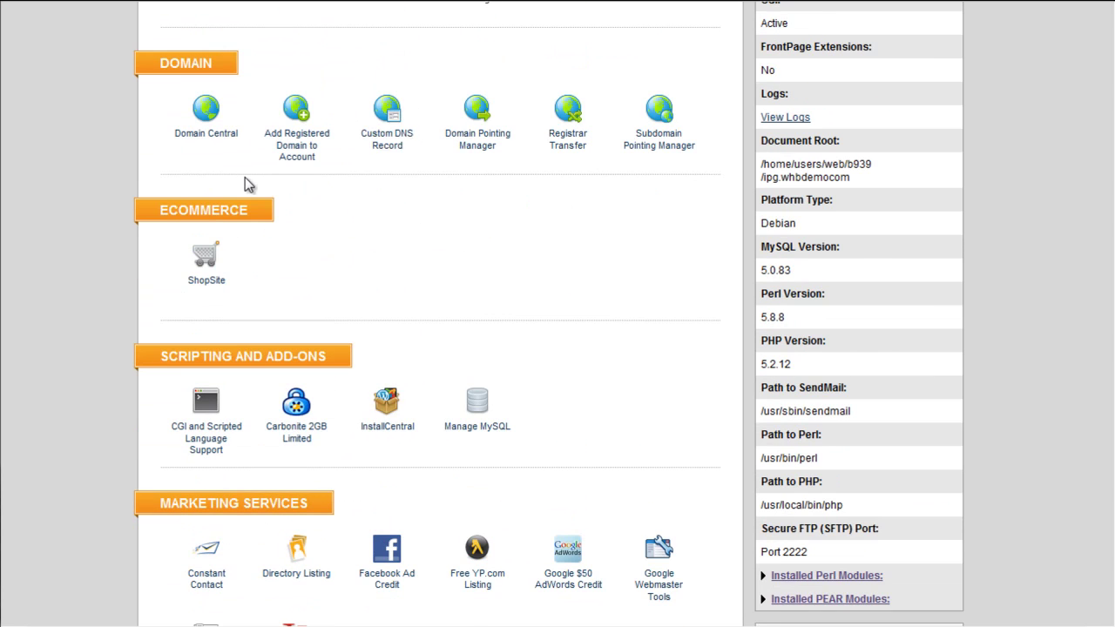
pyautogui.scroll(2, 247, 210)
pyautogui.click(211, 223)
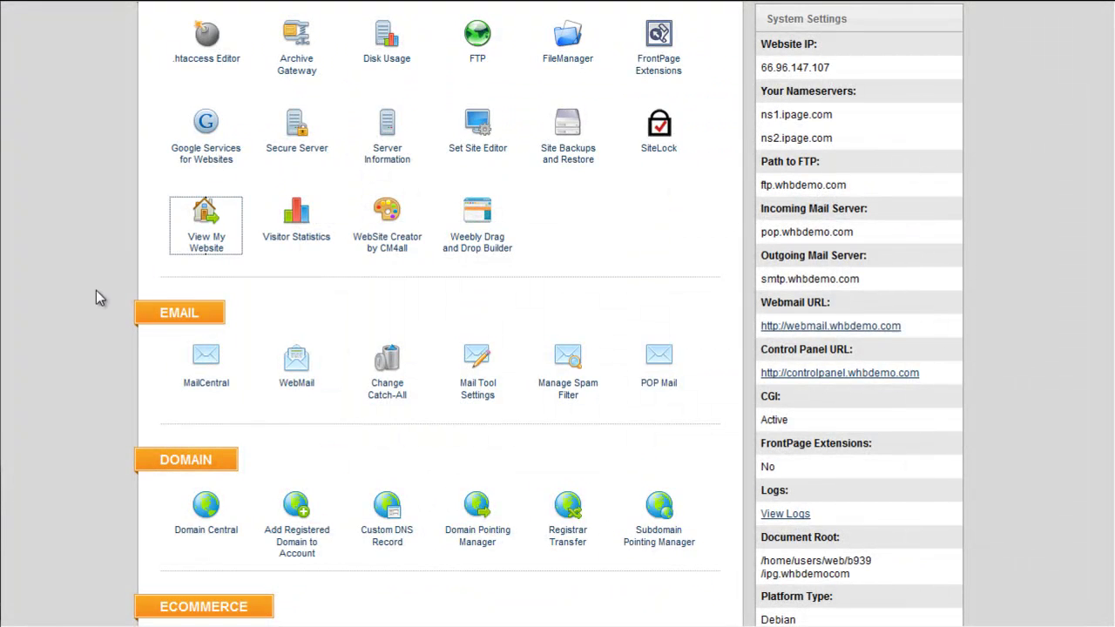
pyautogui.scroll(-4, 88, 300)
pyautogui.scroll(-1, 401, 509)
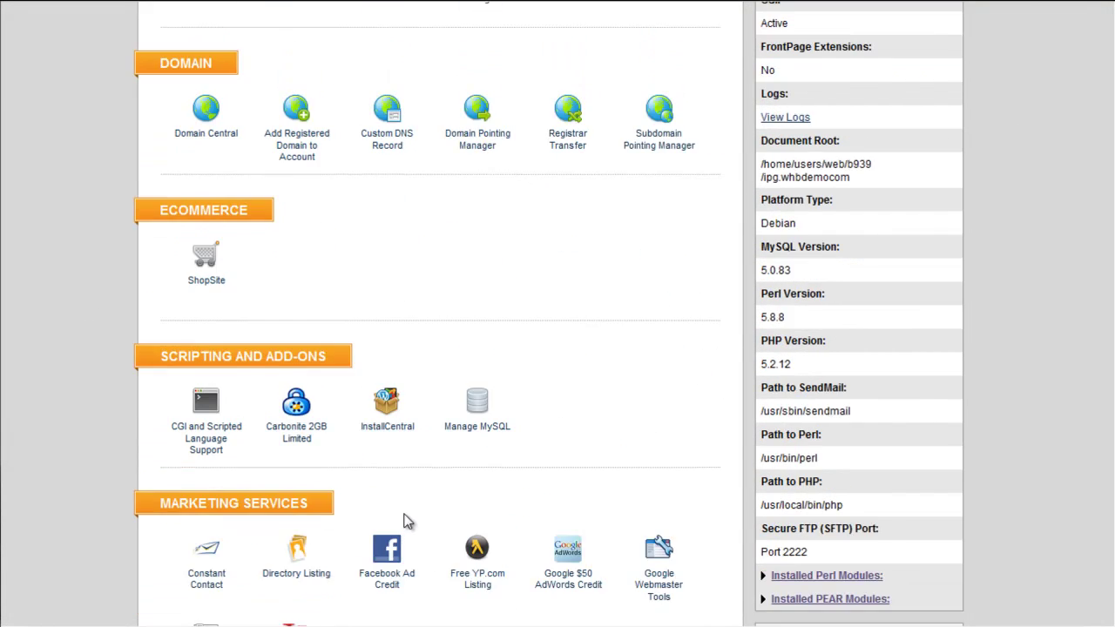
# Install WordPress on whbdemo.com from InstallCentral's Blogs category with an automatically created database
pyautogui.click(393, 401)
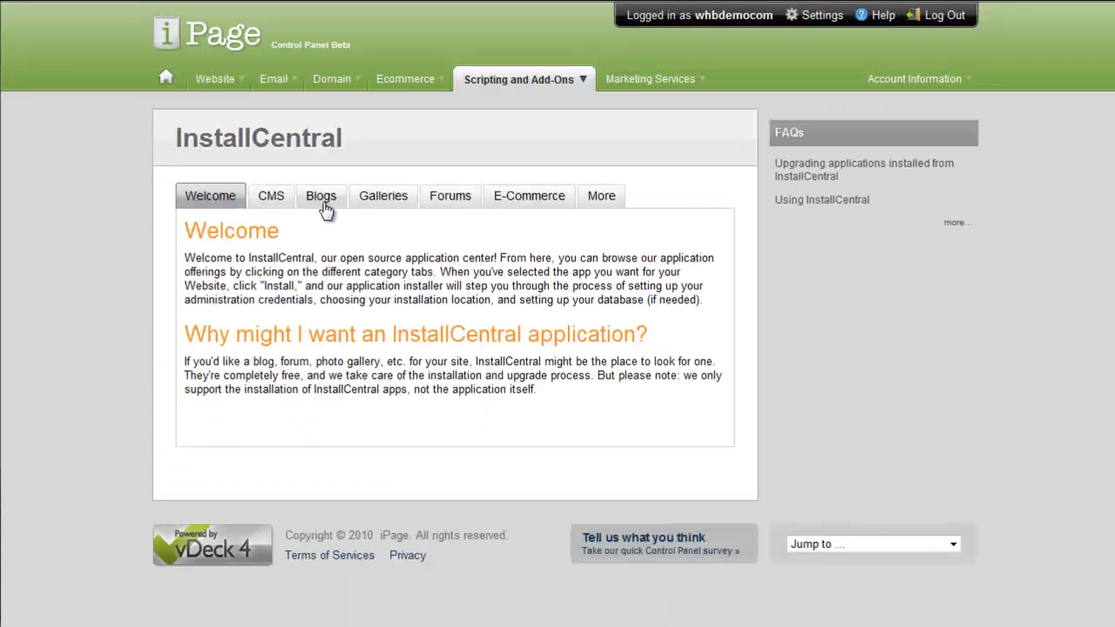
pyautogui.click(321, 198)
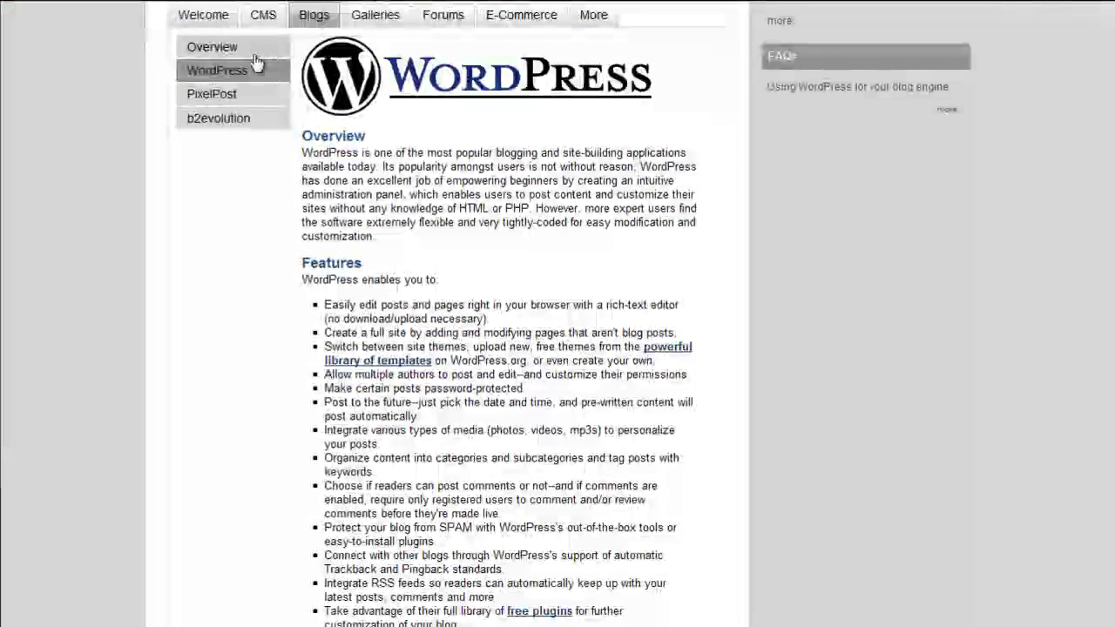
pyautogui.scroll(-5, 510, 459)
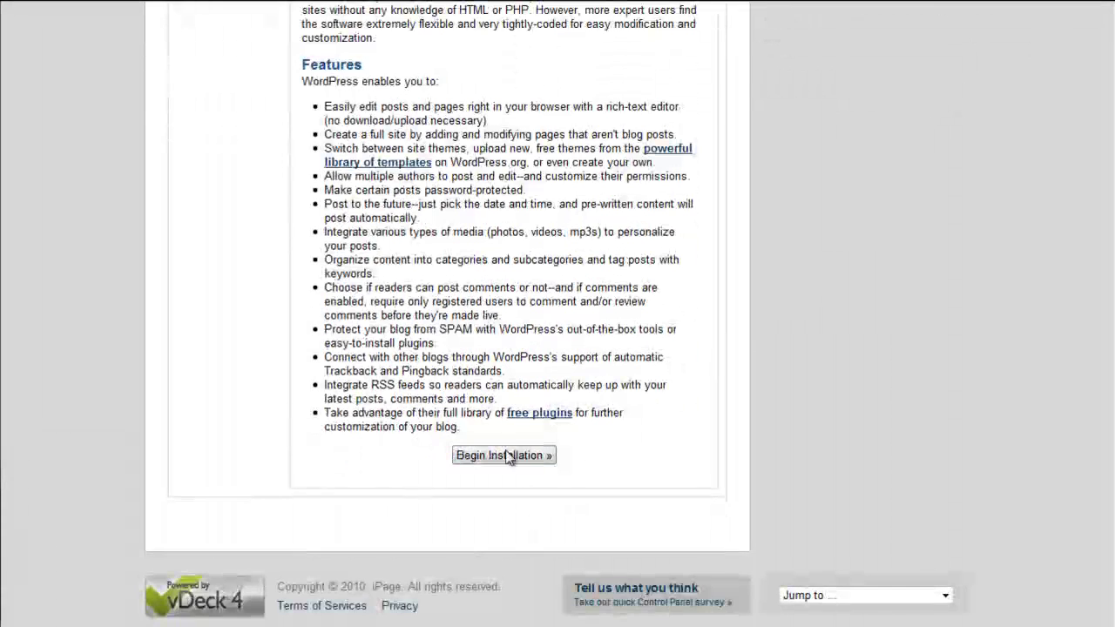
pyautogui.click(496, 465)
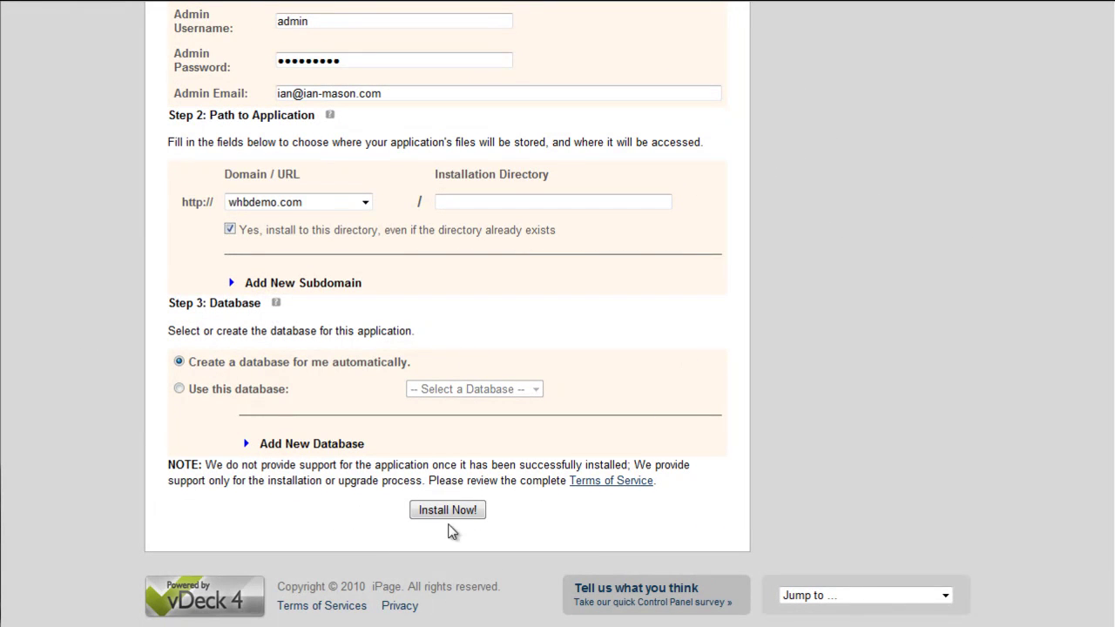
pyautogui.click(464, 521)
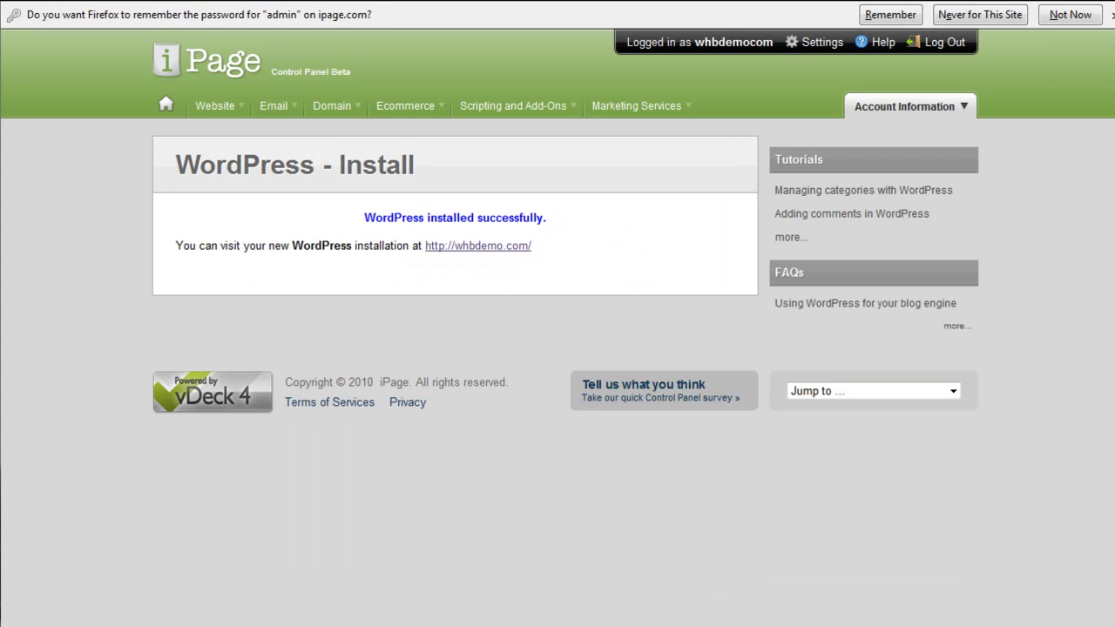
pyautogui.click(504, 248)
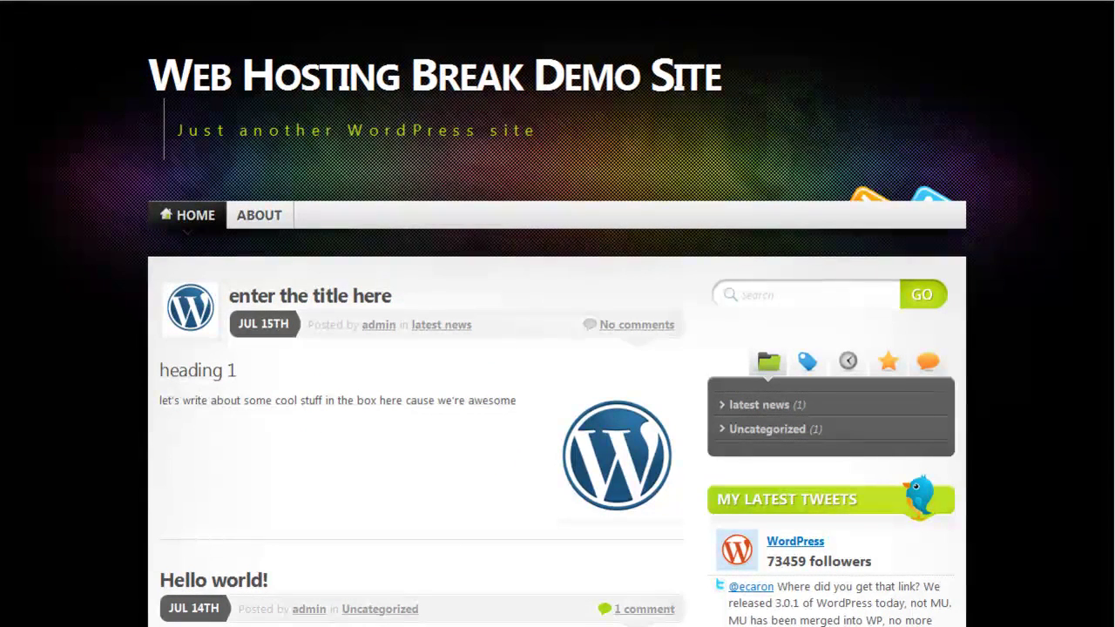
pyautogui.scroll(-8, 558, 314)
pyautogui.scroll(-6, 1112, 381)
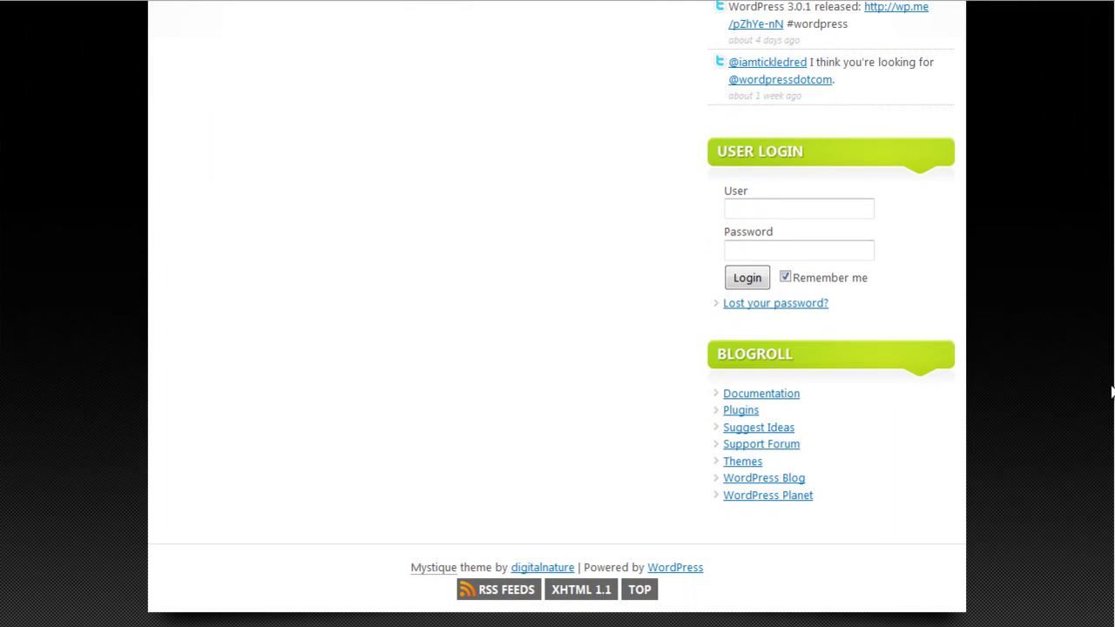
pyautogui.scroll(13, 1110, 388)
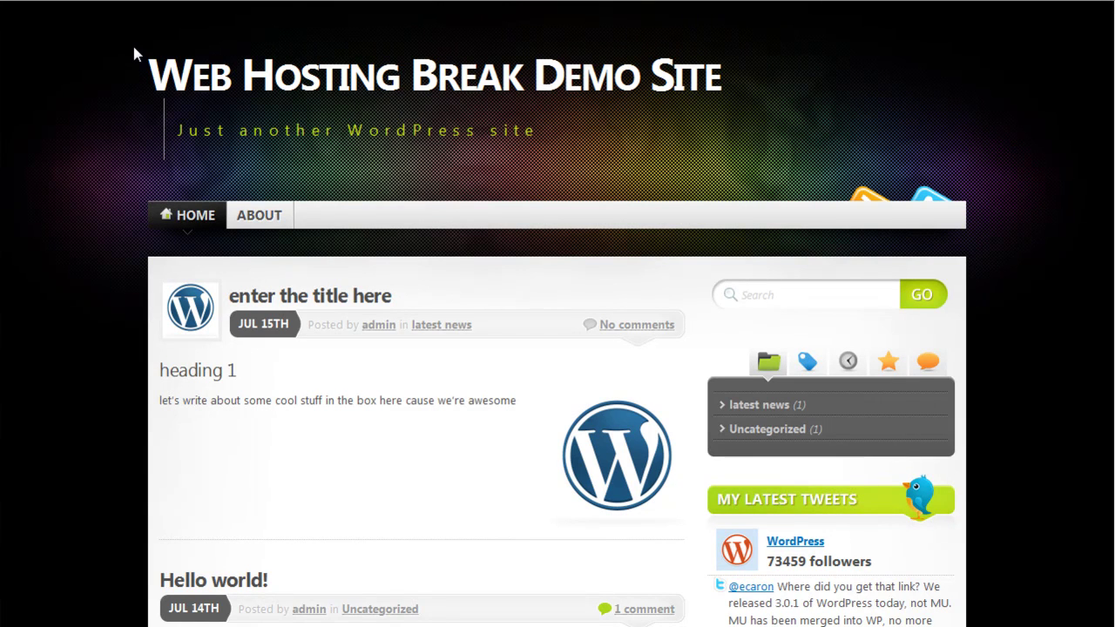
pyautogui.middleClick(126, 84)
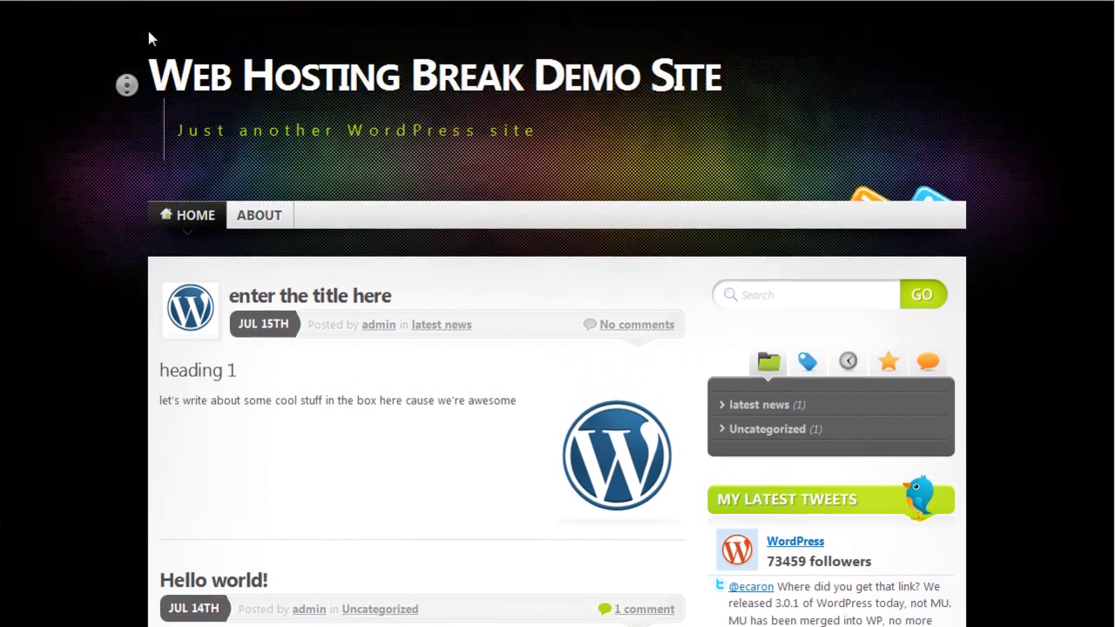
pyautogui.middleClick(149, 33)
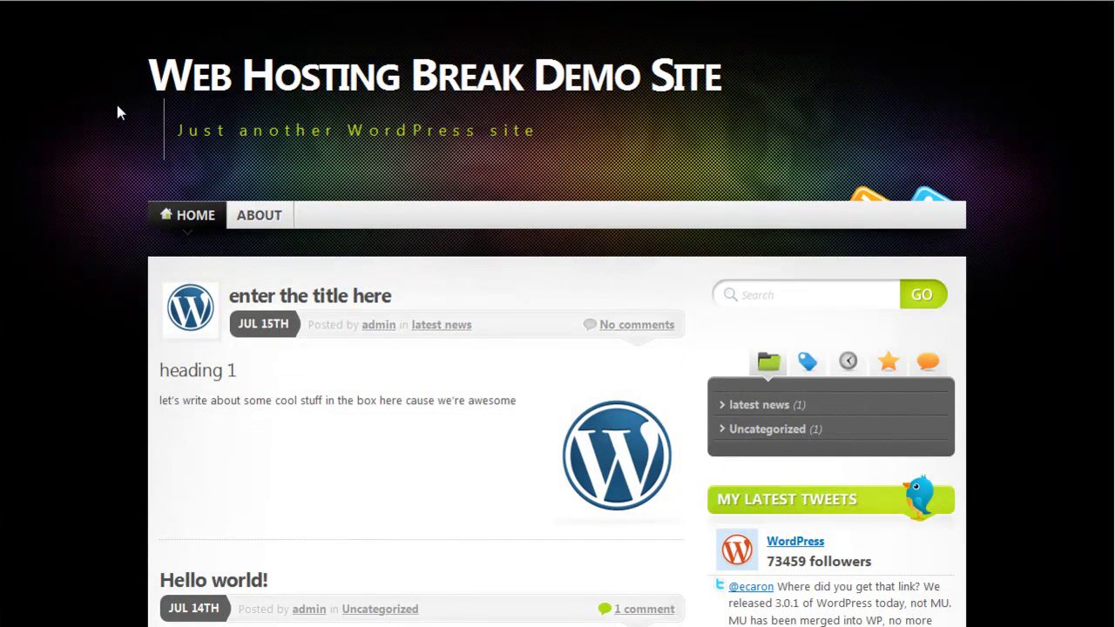